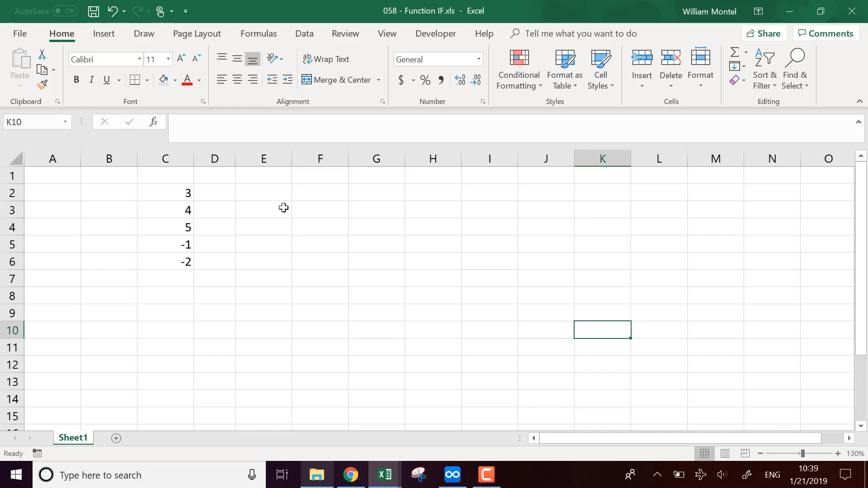
Adjust the width of the empty column D beside the numbers.
{"action": "left_click_drag", "start_coordinate": [235, 162], "coordinate": [218, 166]}
{"action": "left_click", "coordinate": [271, 281]}
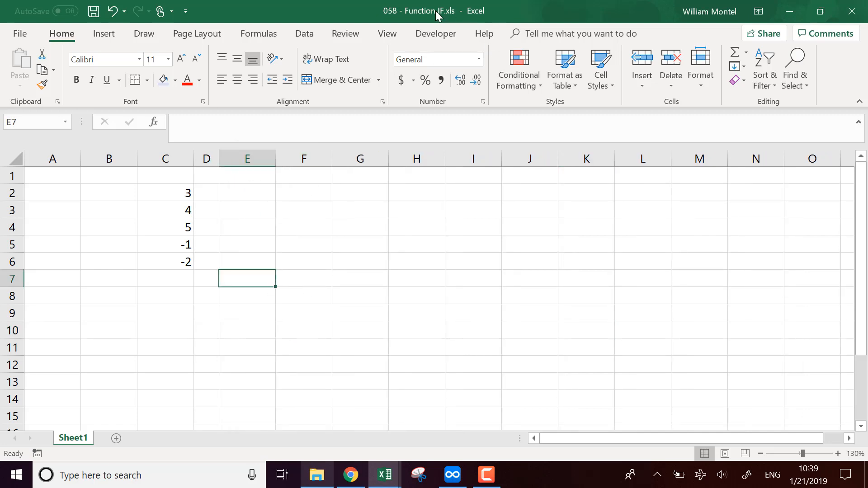
{"action": "left_click", "coordinate": [259, 194]}
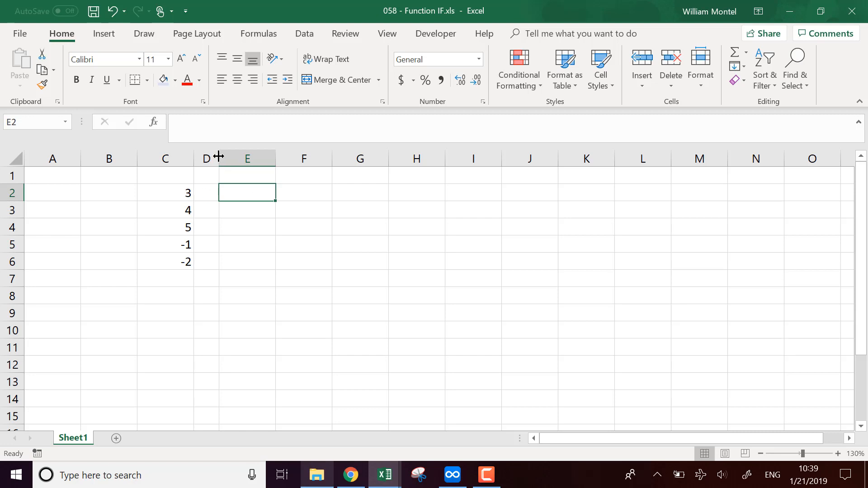
{"action": "left_click_drag", "start_coordinate": [218, 159], "coordinate": [238, 159]}
Enter the heading "Greater than 3" in cell E1 and widen column E to fit it.
{"action": "left_click", "coordinate": [266, 175]}
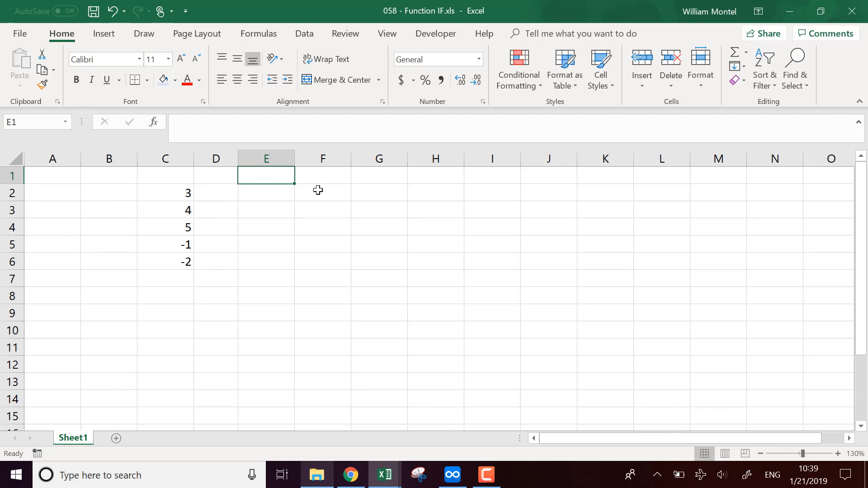
{"action": "type", "text": "G"}
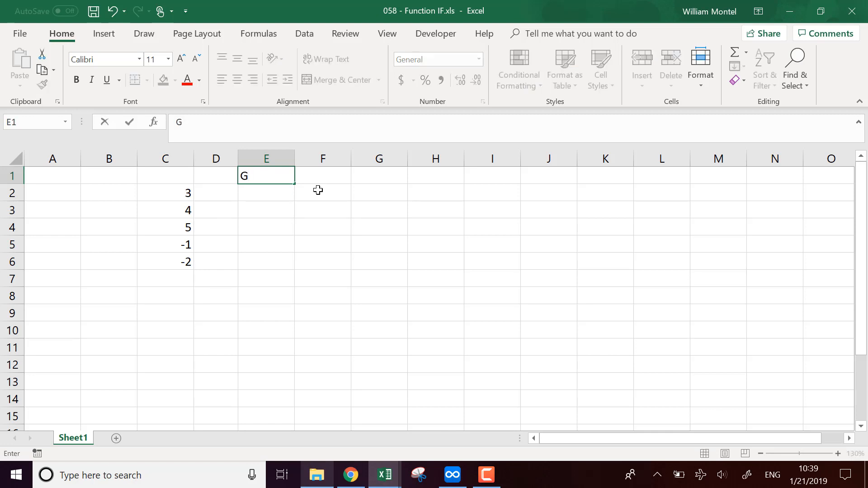
{"action": "type", "text": "Reater the"}
{"action": "key", "text": "BackSpace"}
{"action": "type", "text": "an"}
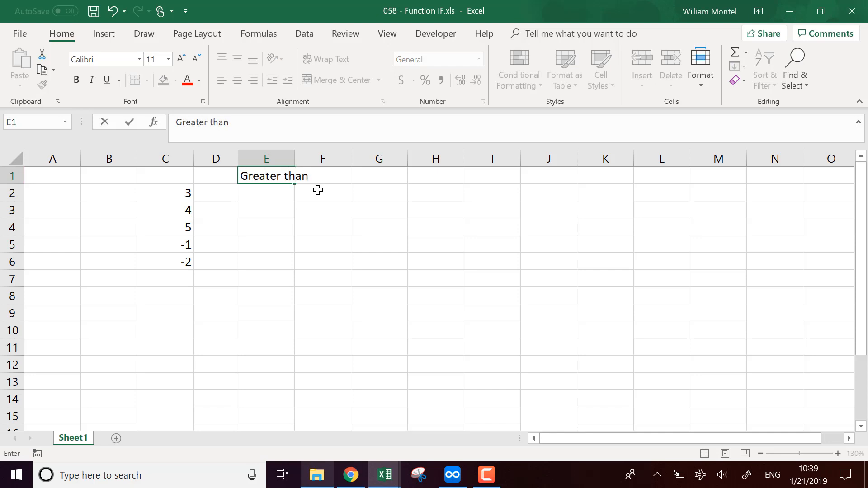
{"action": "type", "text": "n 3"}
{"action": "key", "text": "Return"}
{"action": "left_click_drag", "start_coordinate": [295, 159], "coordinate": [330, 159]}
Enter the formula =IF(C2>3,"Greater than 3"," Lower") in cell E2.
{"action": "double_click", "coordinate": [305, 197]}
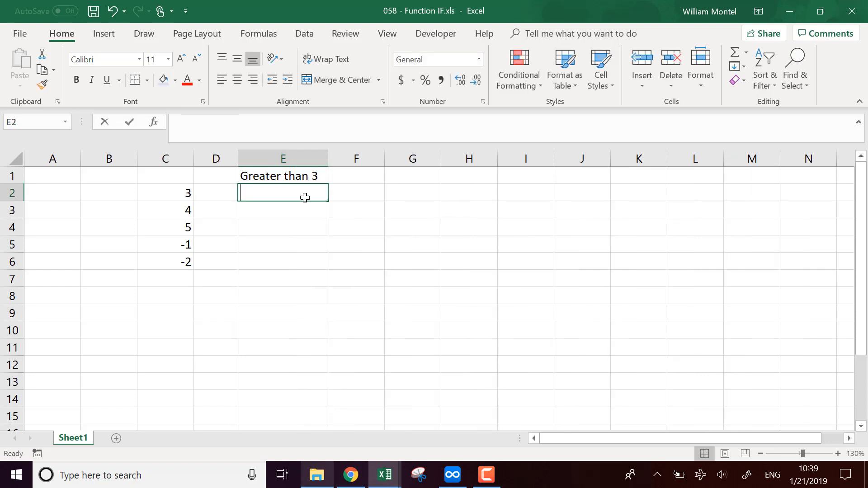
{"action": "type", "text": "=if("}
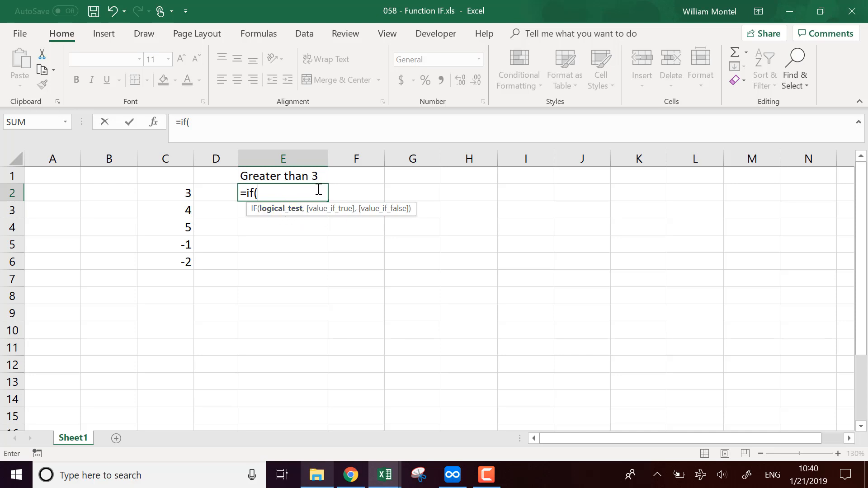
{"action": "left_click", "coordinate": [174, 193]}
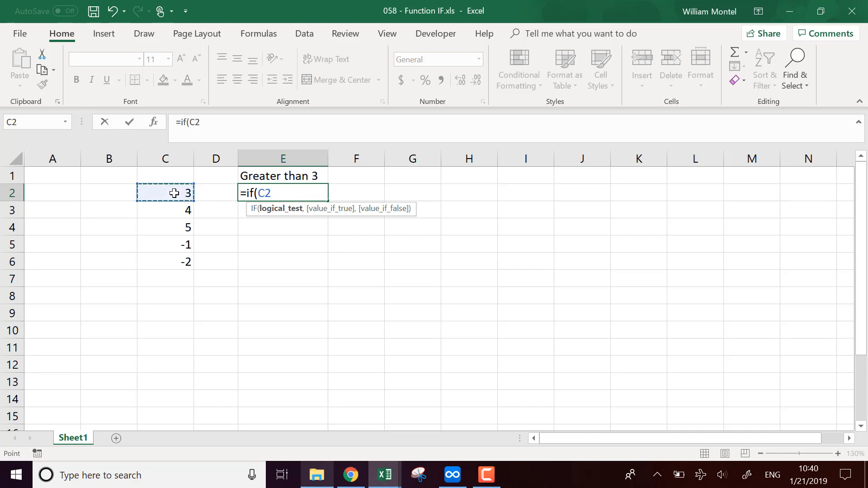
{"action": "type", "text": ">3,"}
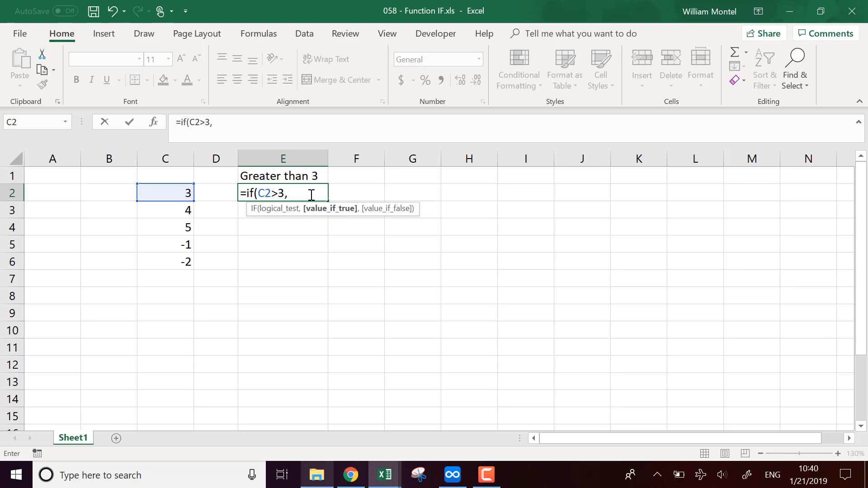
{"action": "type", "text": "\"Greater than "}
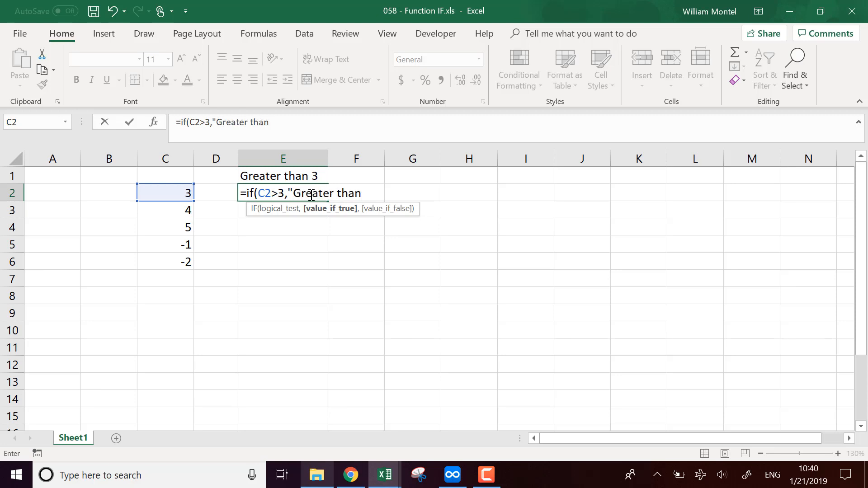
{"action": "type", "text": "3\","}
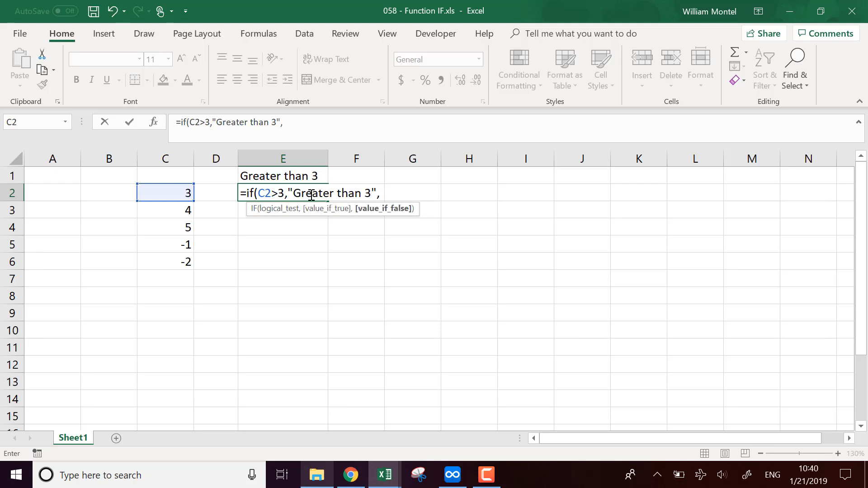
{"action": "type", "text": "\" Lower\")"}
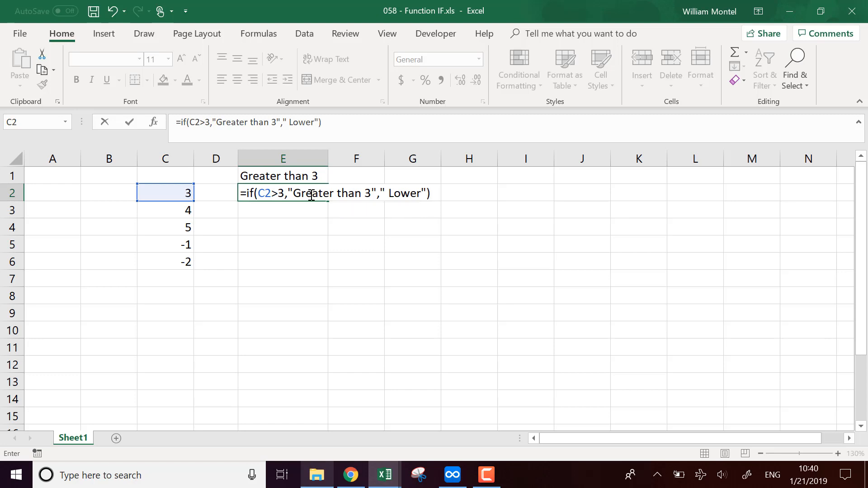
{"action": "left_click", "coordinate": [427, 193]}
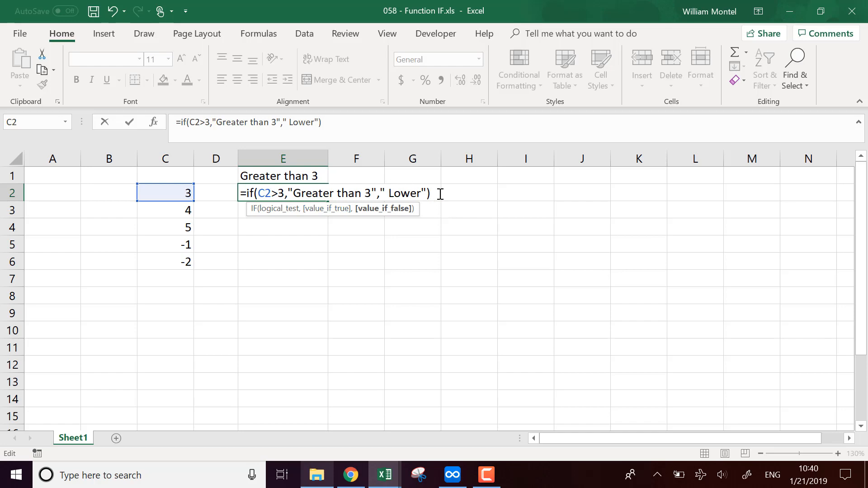
{"action": "key", "text": "Return"}
Review the IF formula in E2 and fill it down through cell E6.
{"action": "left_click", "coordinate": [312, 189]}
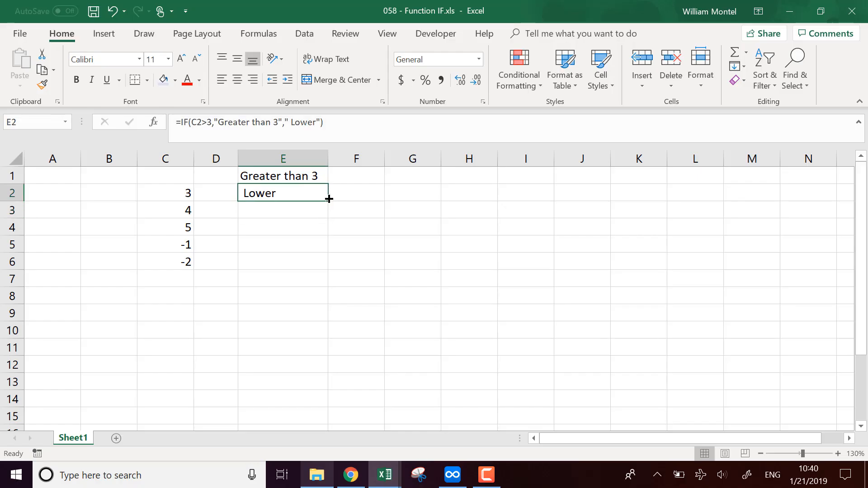
{"action": "left_click", "coordinate": [212, 122]}
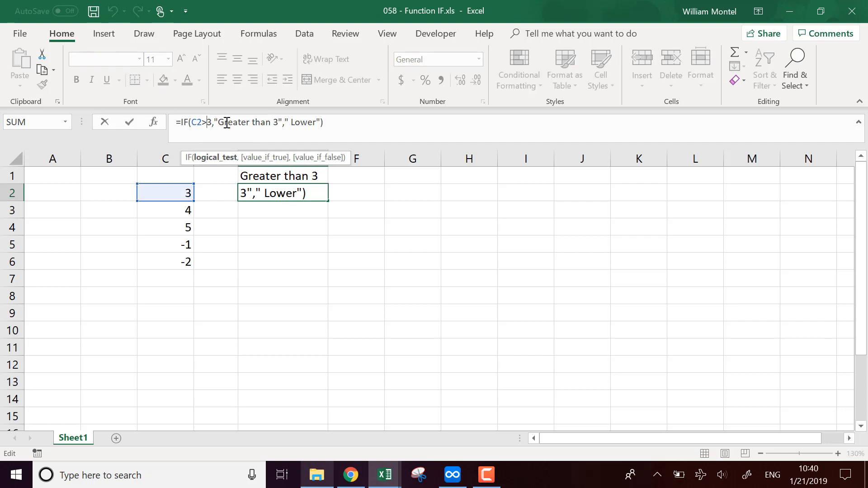
{"action": "key", "text": "Return"}
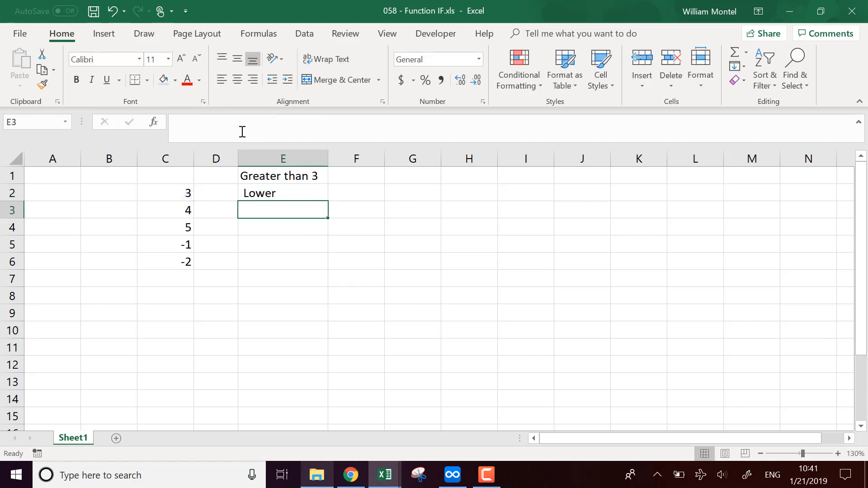
{"action": "left_click", "coordinate": [283, 192]}
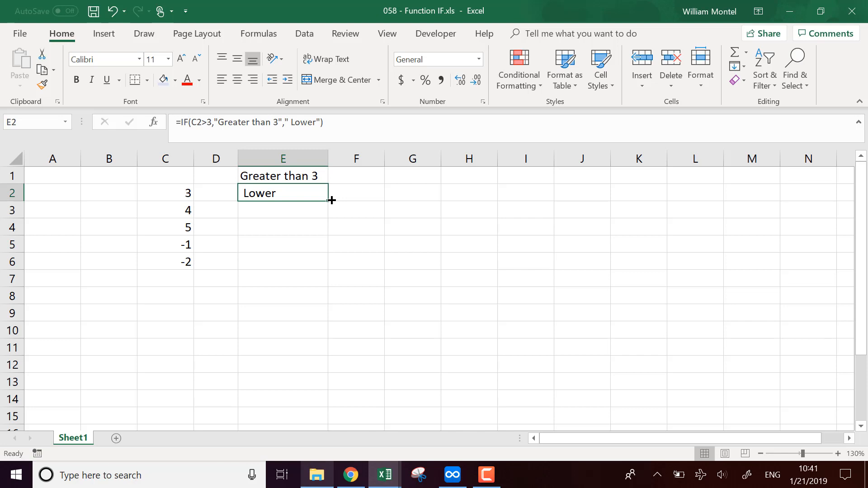
{"action": "left_click_drag", "start_coordinate": [331, 200], "coordinate": [315, 269]}
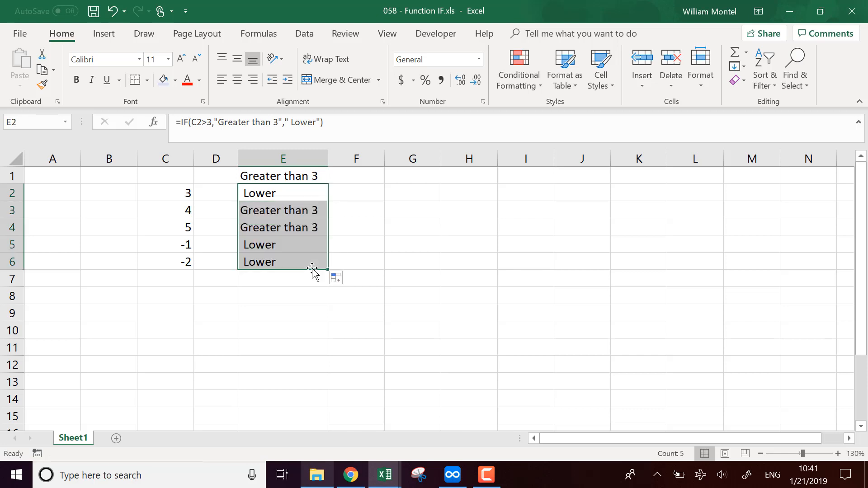
Format the heading in E1 with a light blue fill and bold text.
{"action": "left_click", "coordinate": [280, 176]}
{"action": "left_click", "coordinate": [163, 80]}
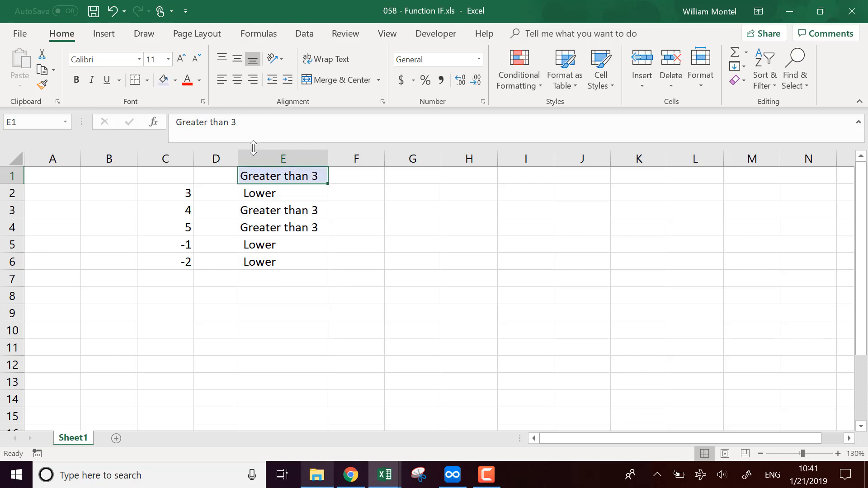
{"action": "key", "text": "ctrl+b"}
{"action": "left_click", "coordinate": [189, 210]}
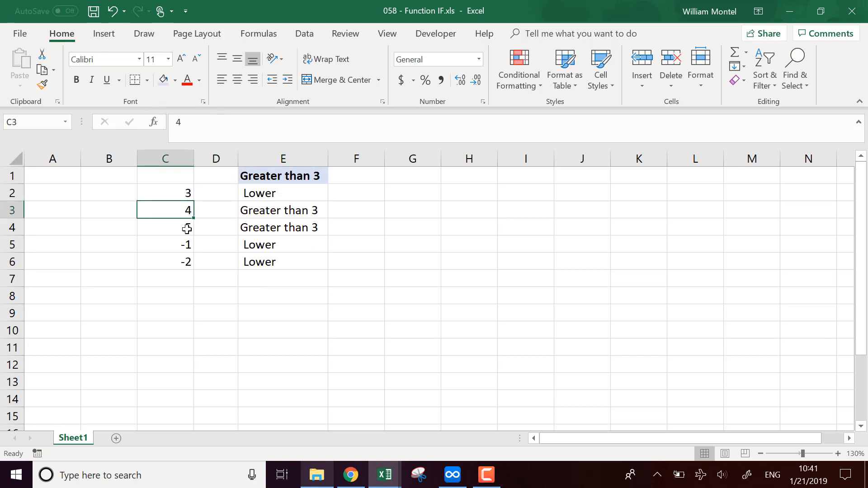
{"action": "left_click", "coordinate": [188, 227]}
Enter the heading "Negative" in cell F1.
{"action": "left_click", "coordinate": [369, 179]}
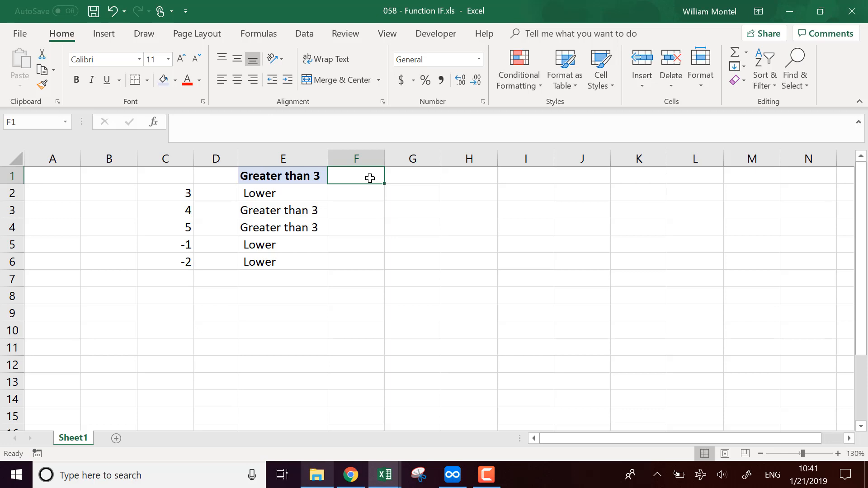
{"action": "type", "text": "Neg"}
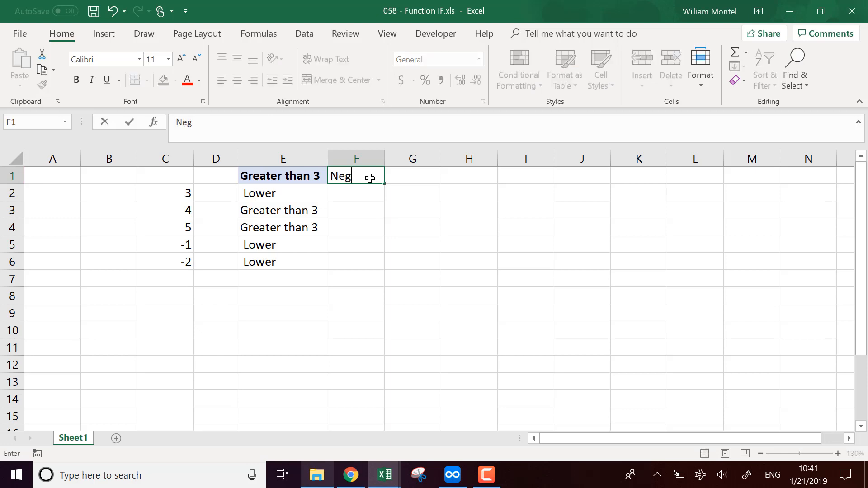
{"action": "type", "text": "ative"}
{"action": "key", "text": "Return"}
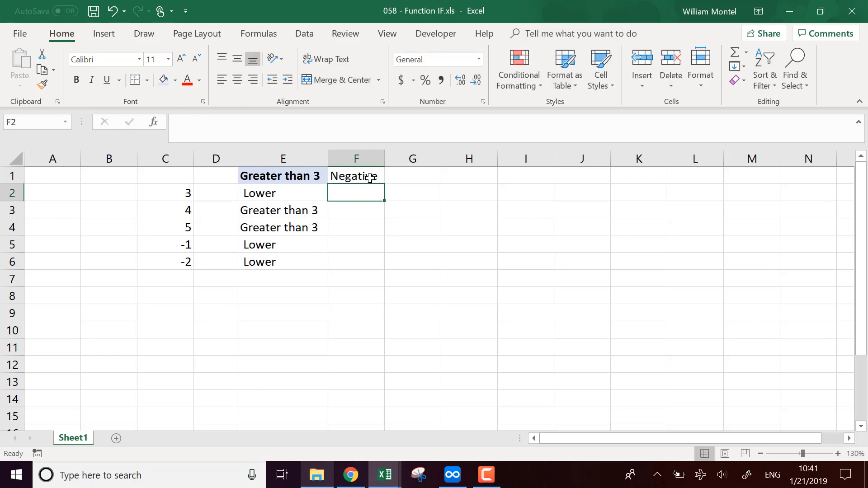
Enter the formula =IF(C2<0,"Negative") in cell F2, without a value for the false case.
{"action": "type", "text": "=if("}
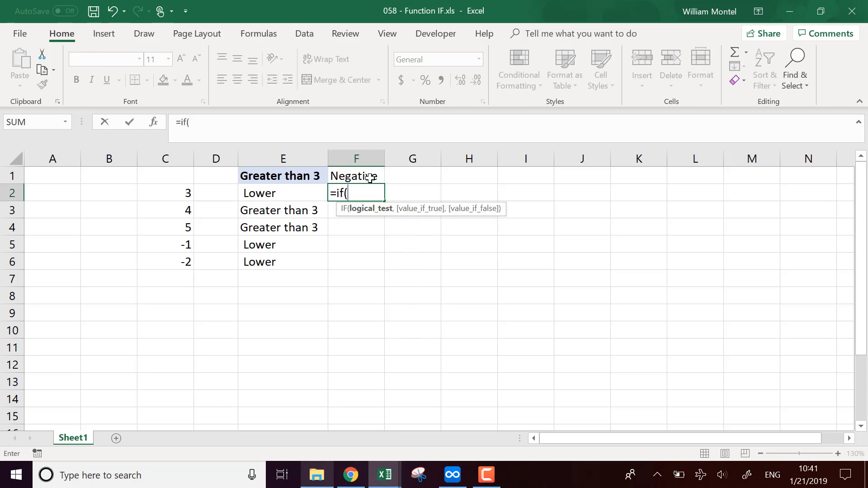
{"action": "key", "text": "Left"}
{"action": "key", "text": "Left"}
{"action": "key", "text": "Left"}
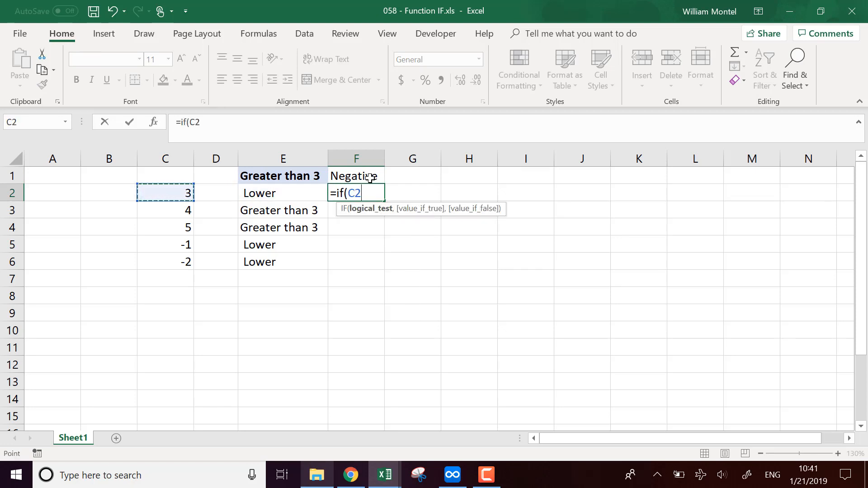
{"action": "type", "text": "<0,"}
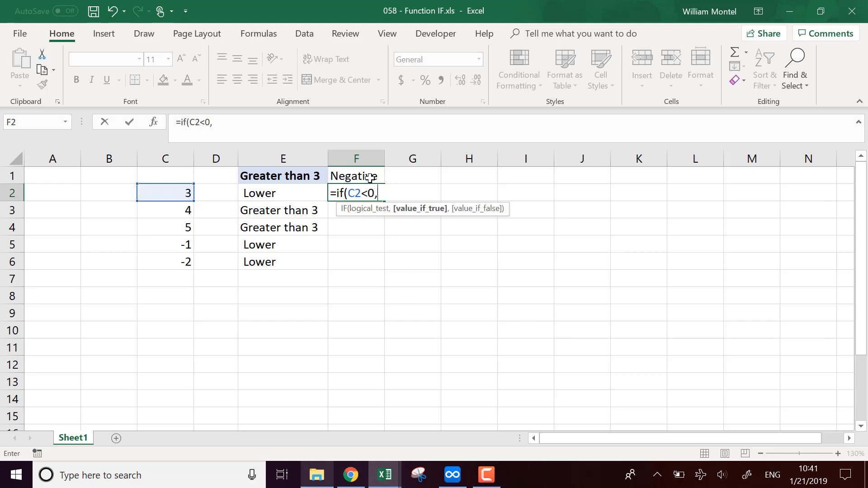
{"action": "type", "text": "\"Negative"}
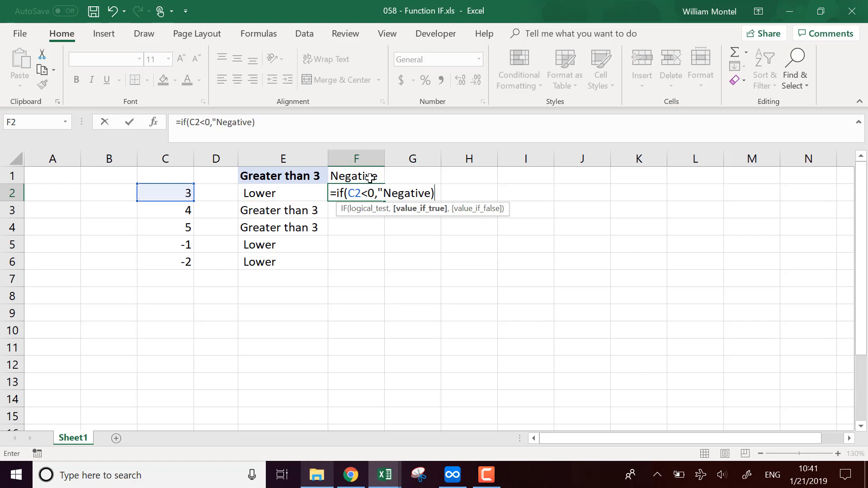
{"action": "type", "text": "\")"}
{"action": "key", "text": "Return"}
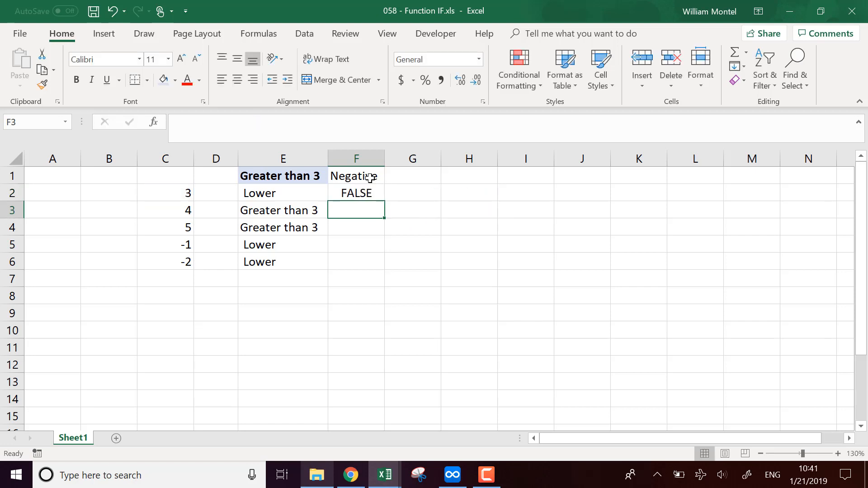
Fill the F2 formula down through cell F6 and review the formulas in column F.
{"action": "left_click", "coordinate": [377, 194]}
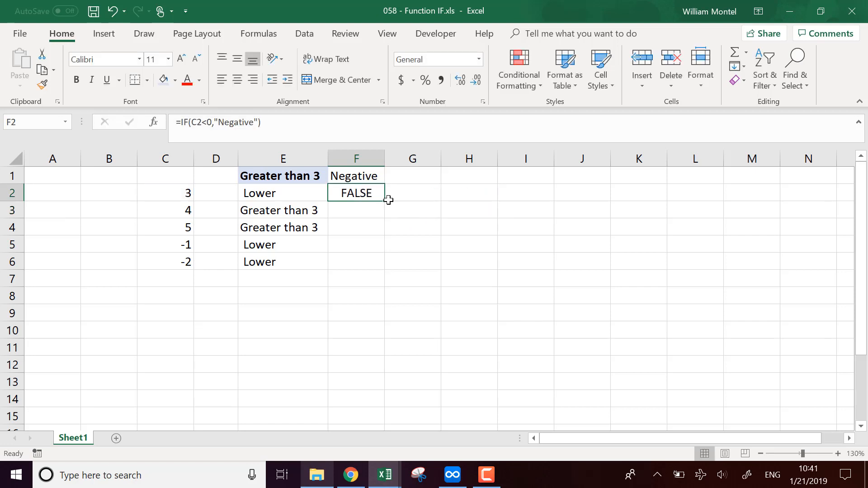
{"action": "left_click", "coordinate": [260, 125]}
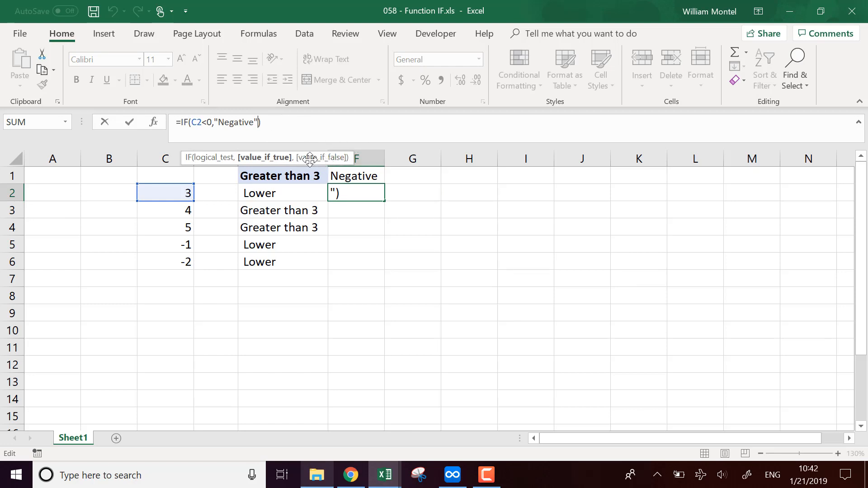
{"action": "key", "text": "Return"}
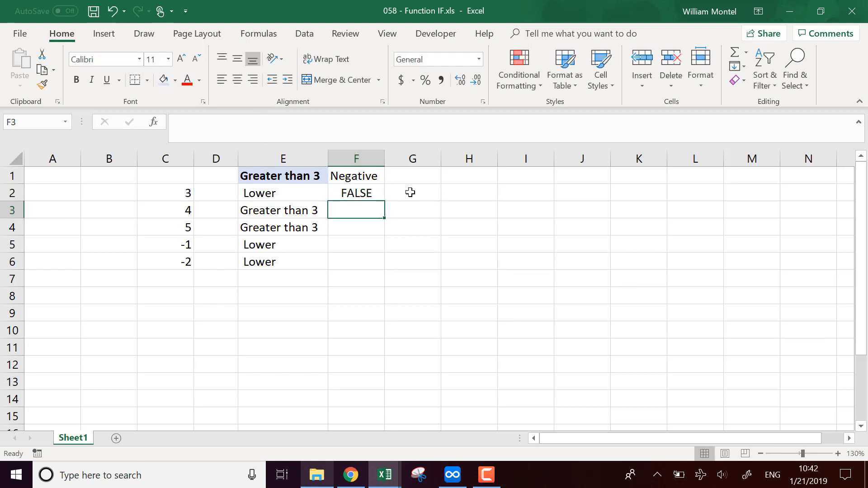
{"action": "left_click", "coordinate": [378, 193]}
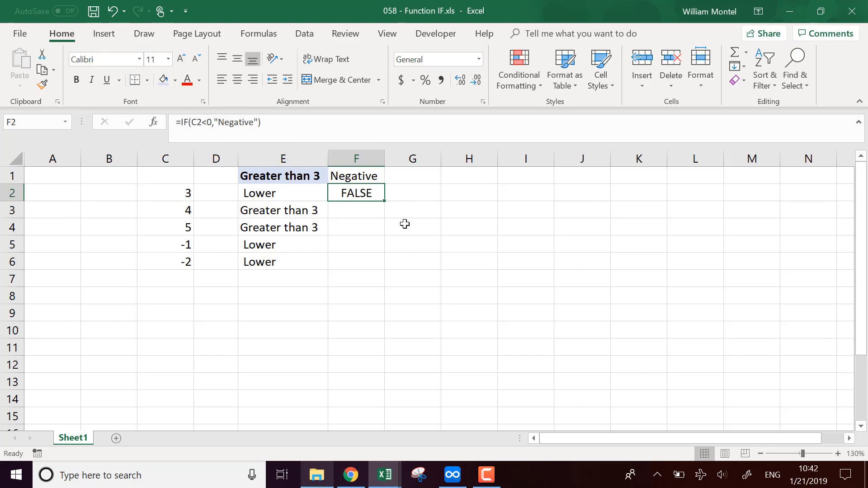
{"action": "left_click_drag", "start_coordinate": [383, 201], "coordinate": [355, 262]}
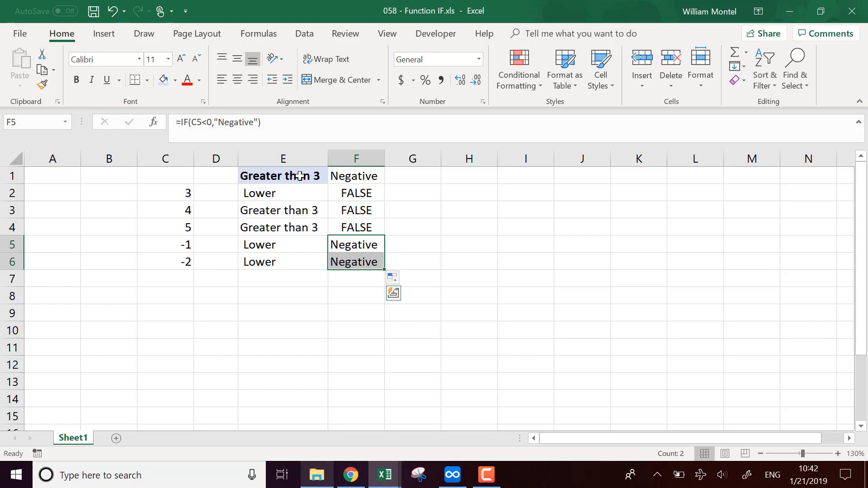
{"action": "left_click", "coordinate": [271, 124]}
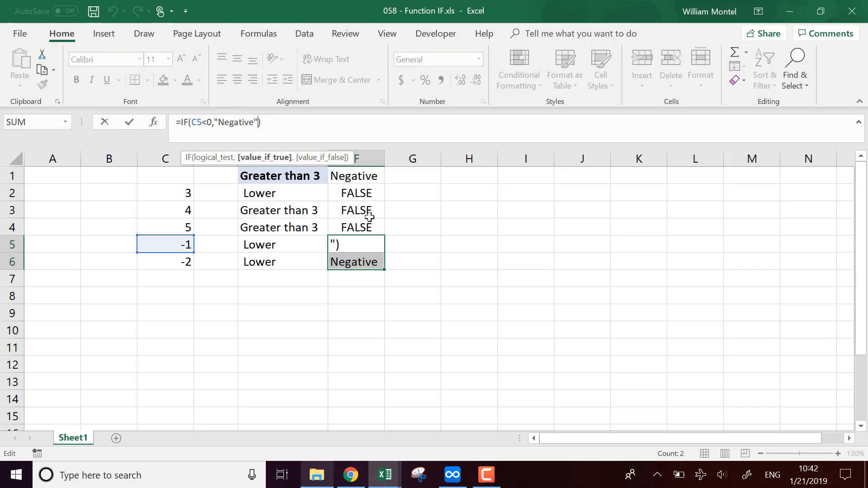
{"action": "left_click", "coordinate": [368, 192]}
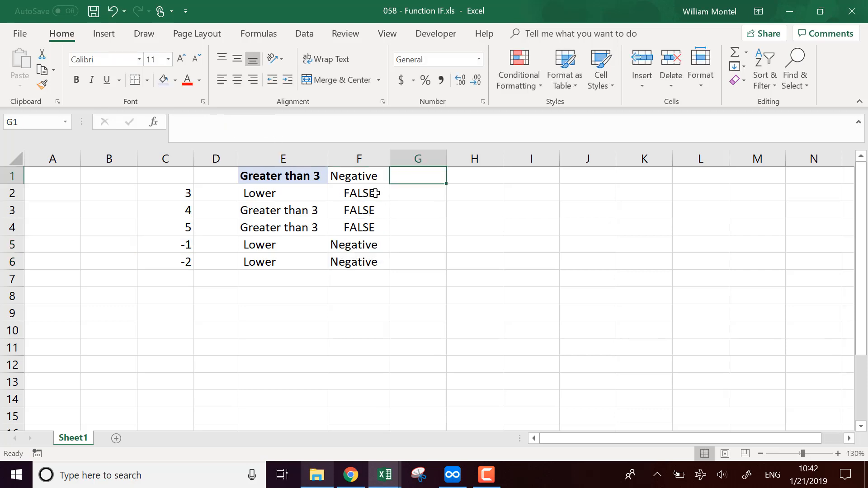
Enter the heading 5 in cell G1.
{"action": "left_click", "coordinate": [437, 181]}
{"action": "type", "text": "5"}
{"action": "key", "text": "Return"}
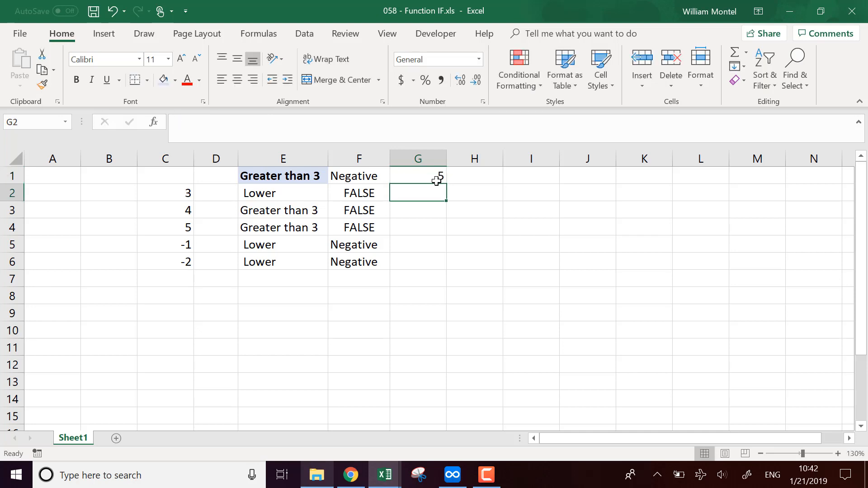
Enter the formula =IF(C2=5,"Five","") in cell G2, with an empty text for the false case.
{"action": "type", "text": "=if("}
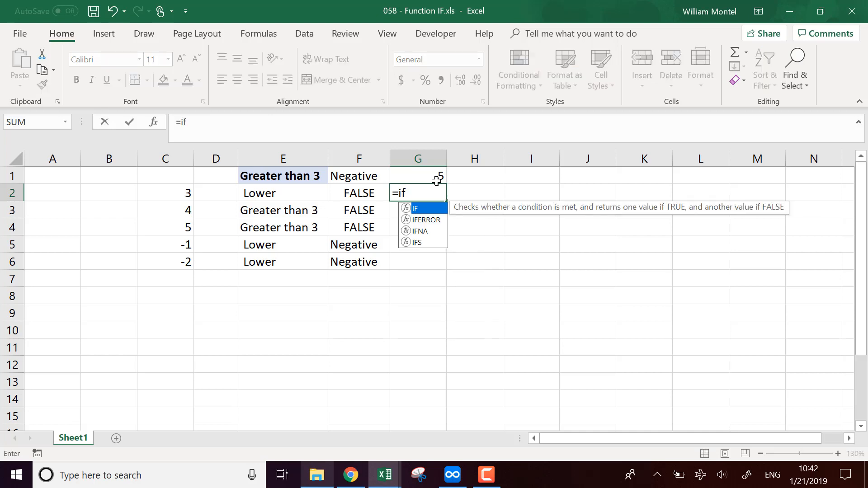
{"action": "left_click", "coordinate": [173, 194]}
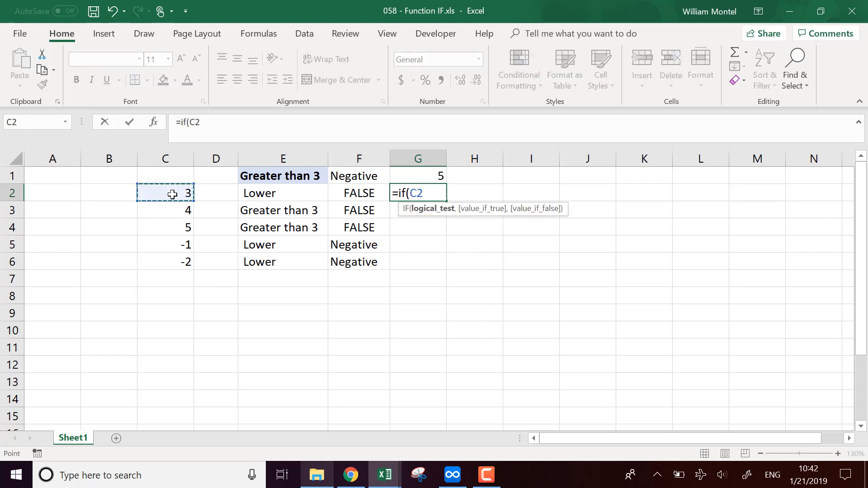
{"action": "type", "text": "=5,"}
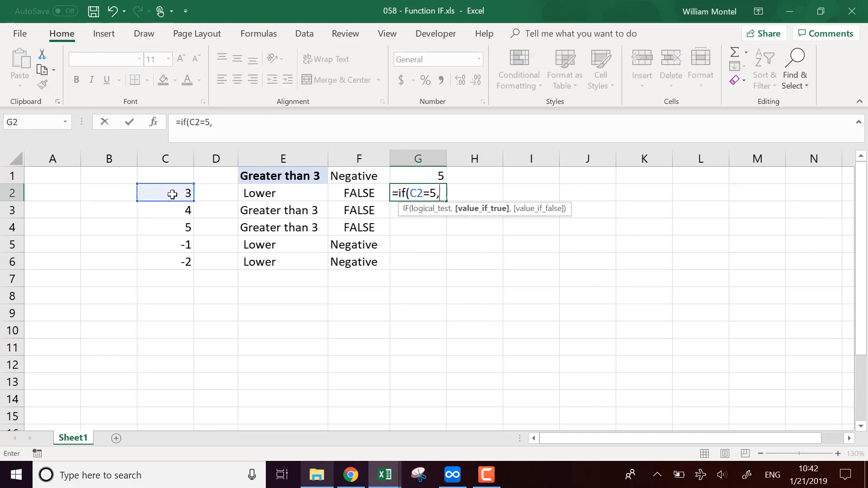
{"action": "type", "text": "\"Five\","}
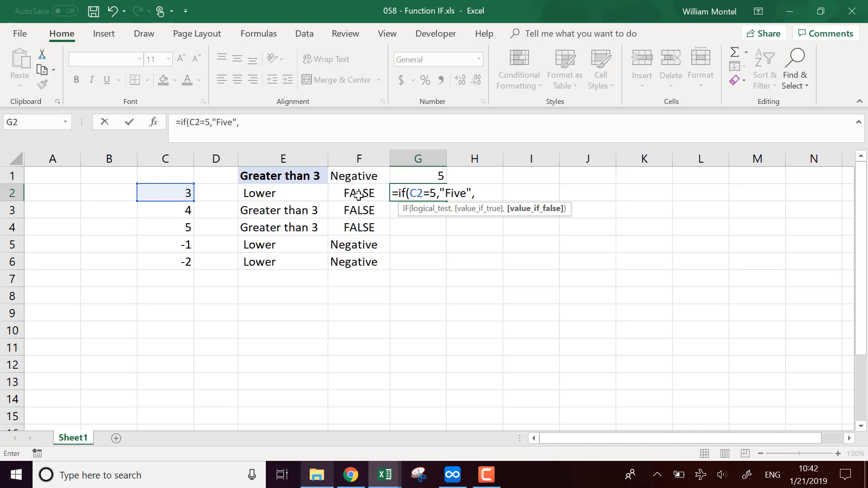
{"action": "type", "text": "\"\")"}
{"action": "key", "text": "Return"}
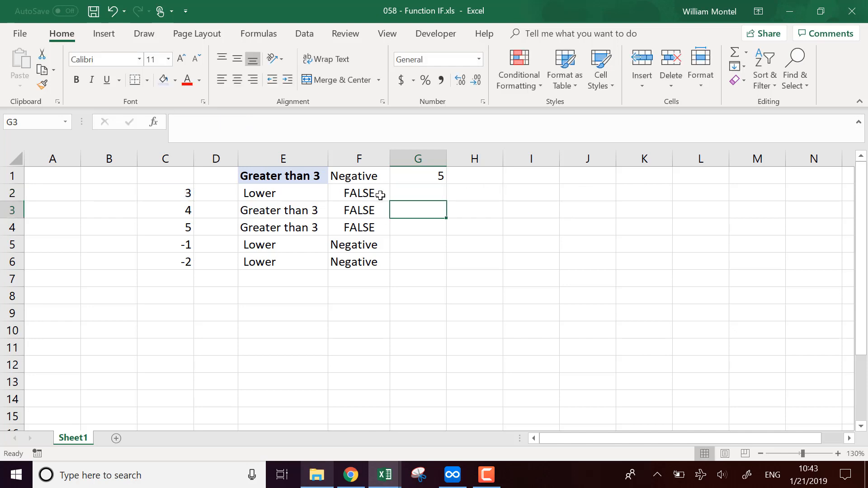
Fill the G2 formula down through cell G6 and check the formula in G4 against its number in column C.
{"action": "left_click", "coordinate": [437, 194]}
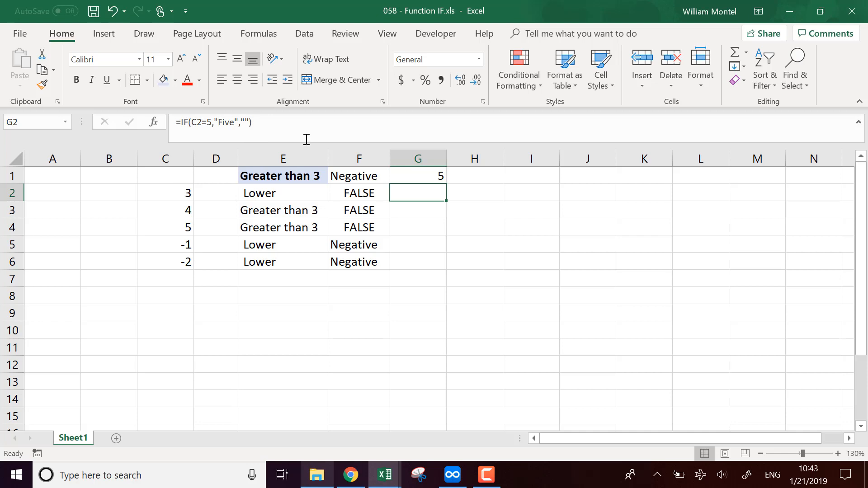
{"action": "left_click_drag", "start_coordinate": [450, 206], "coordinate": [438, 264]}
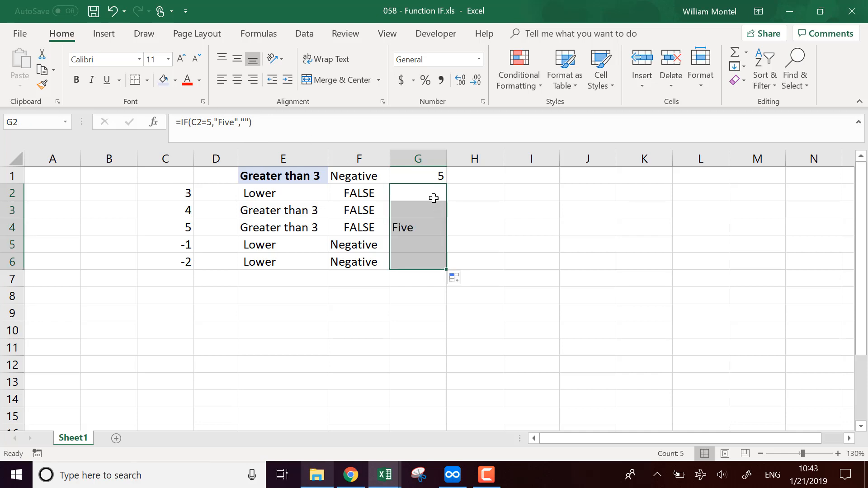
{"action": "left_click", "coordinate": [422, 228]}
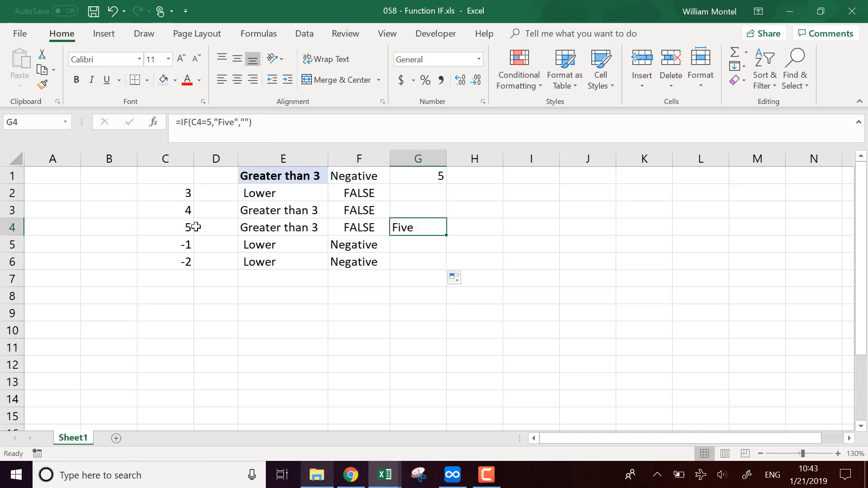
{"action": "left_click", "coordinate": [175, 229]}
Copy the formatting of heading E1 to headings F1 and G1 and center both horizontally.
{"action": "left_click_drag", "start_coordinate": [358, 179], "coordinate": [407, 178]}
{"action": "left_click", "coordinate": [294, 175]}
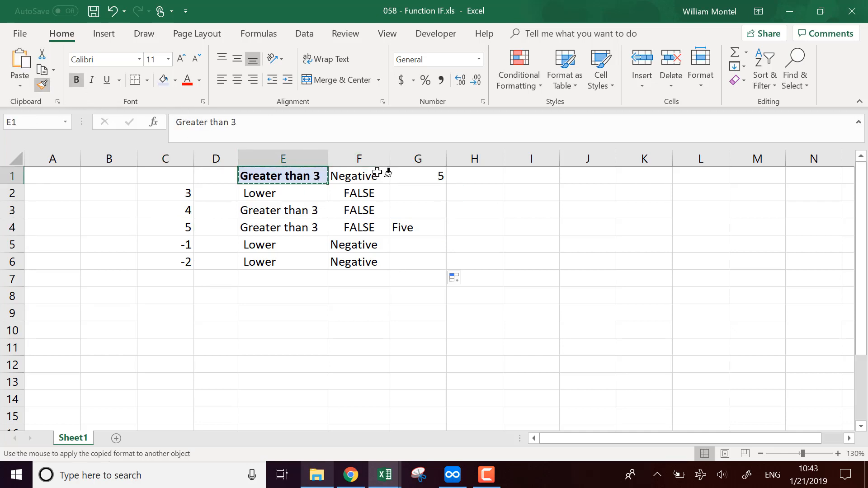
{"action": "left_click_drag", "start_coordinate": [382, 172], "coordinate": [413, 176]}
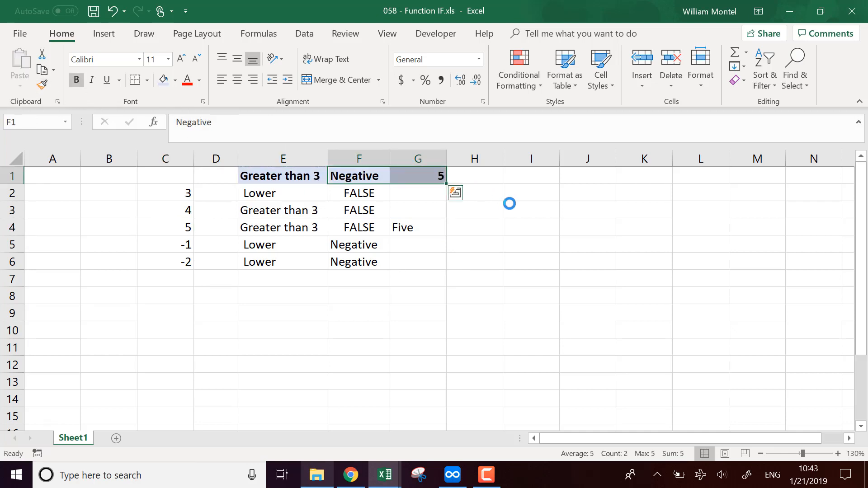
{"action": "left_click", "coordinate": [237, 79]}
{"action": "left_click", "coordinate": [500, 251]}
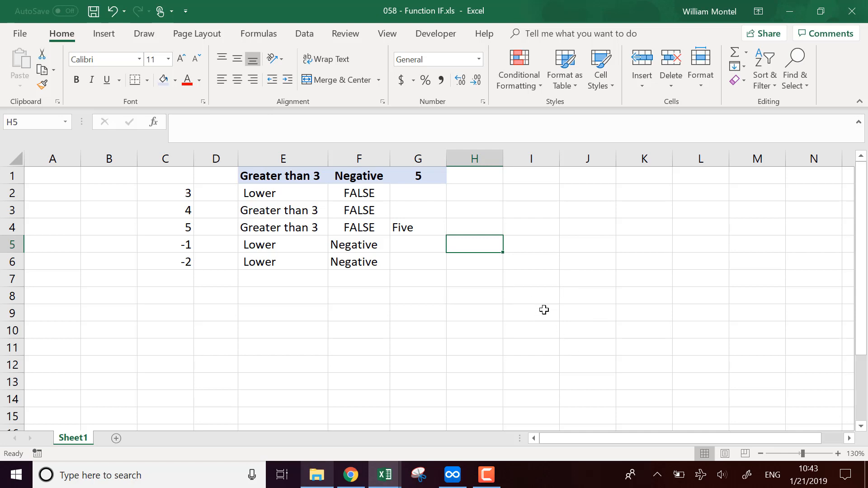
{"action": "left_click", "coordinate": [557, 316]}
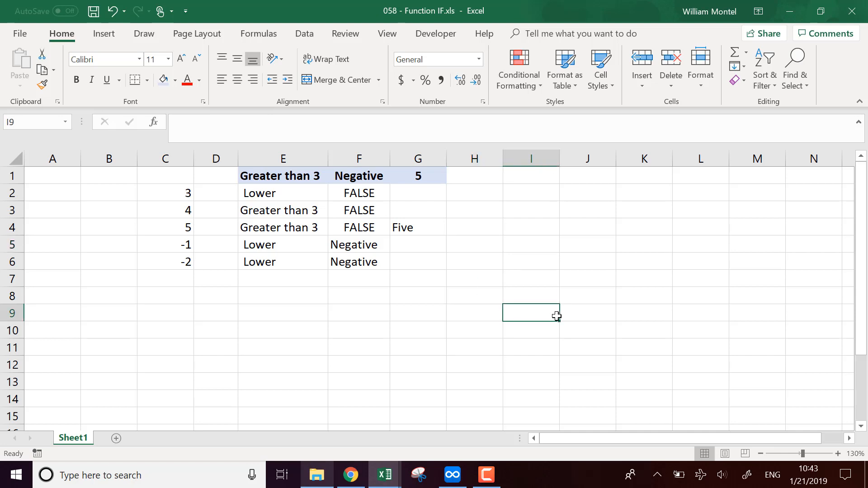